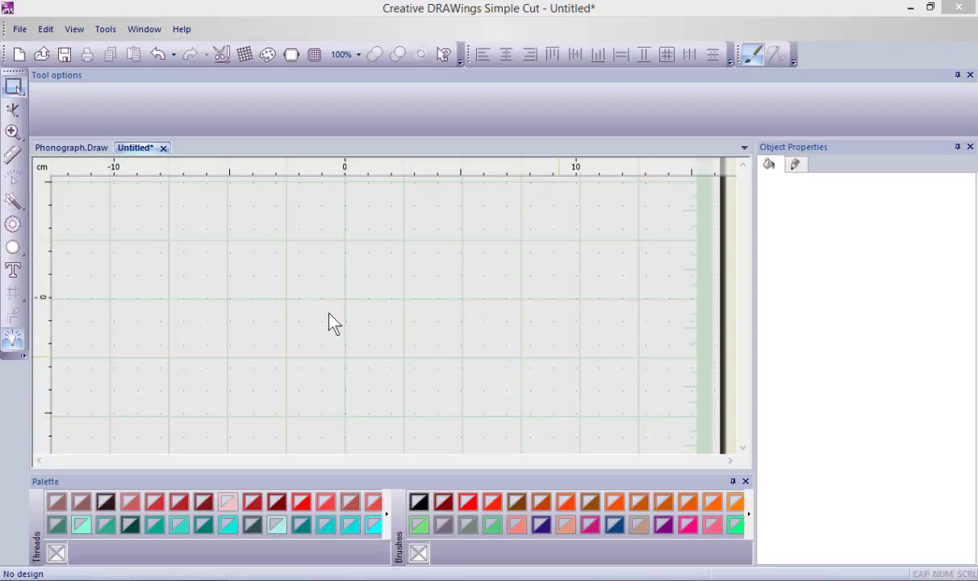
Step: Draw a wide, flat ellipse of about 56.96 × 16.28 mm left of the canvas centre
left_click(17, 297)
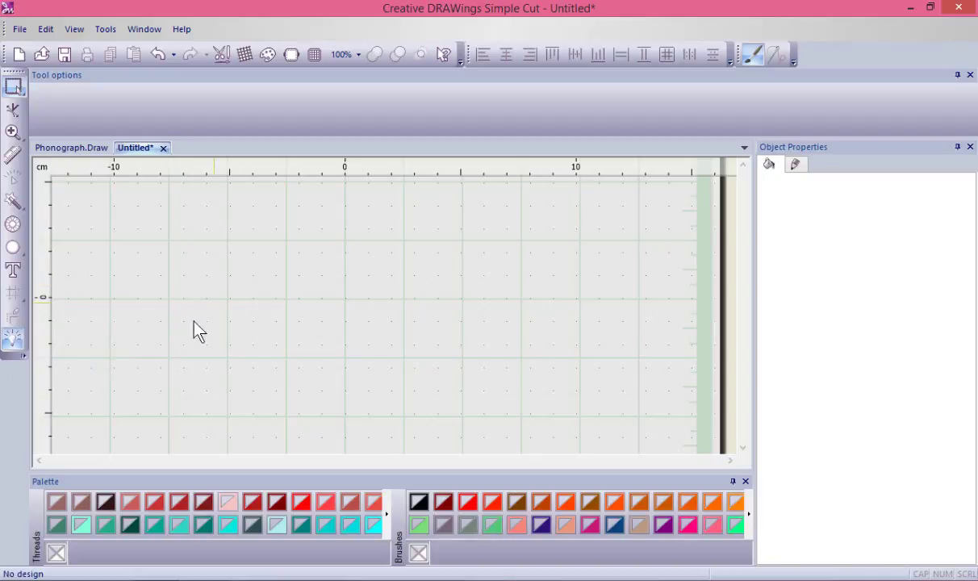
left_click(15, 250)
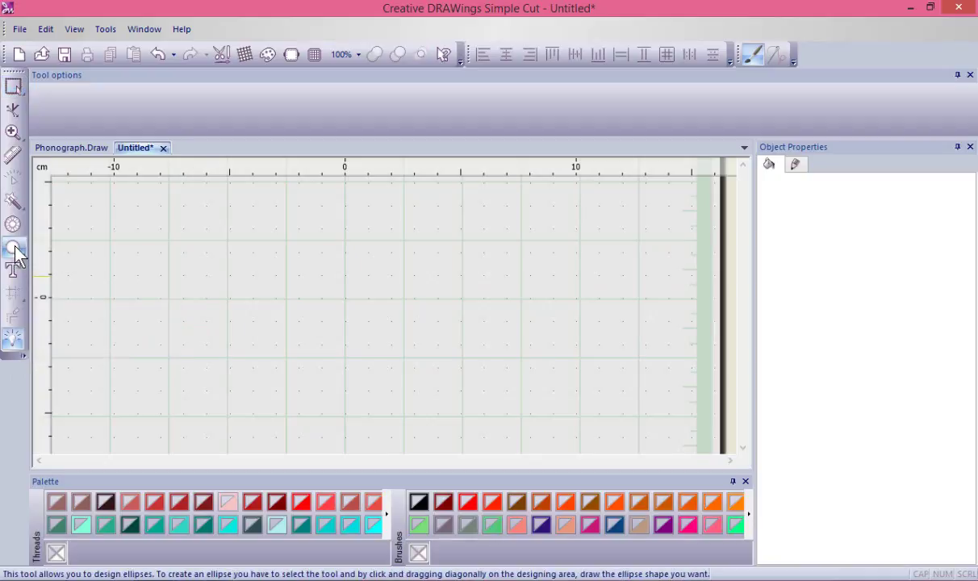
left_click_drag(203, 248, 339, 287)
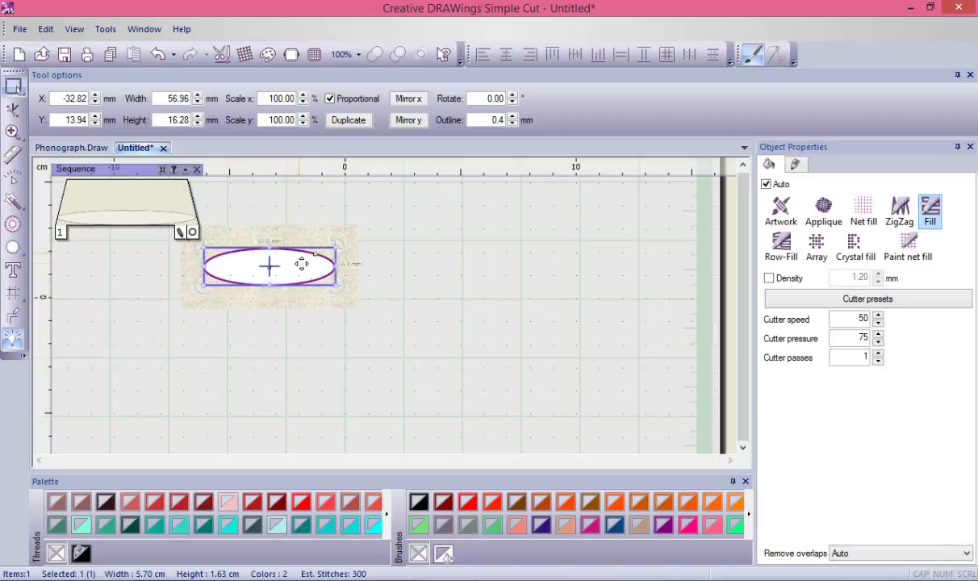
Step: Preview a 2 × 2 rectangular array of the ellipse at 0 mm spacing, moving the array panel aside
left_click(15, 299)
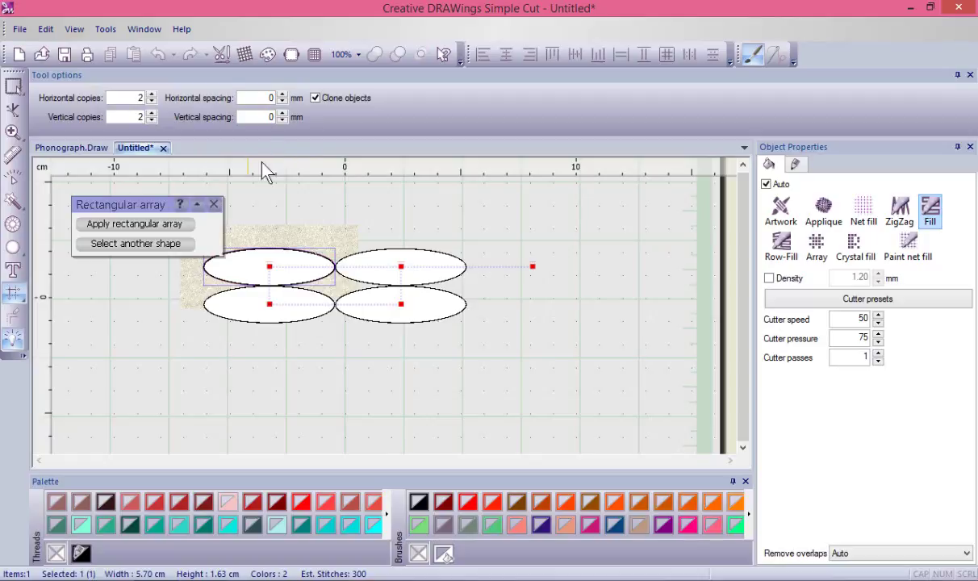
left_click_drag(133, 205, 119, 187)
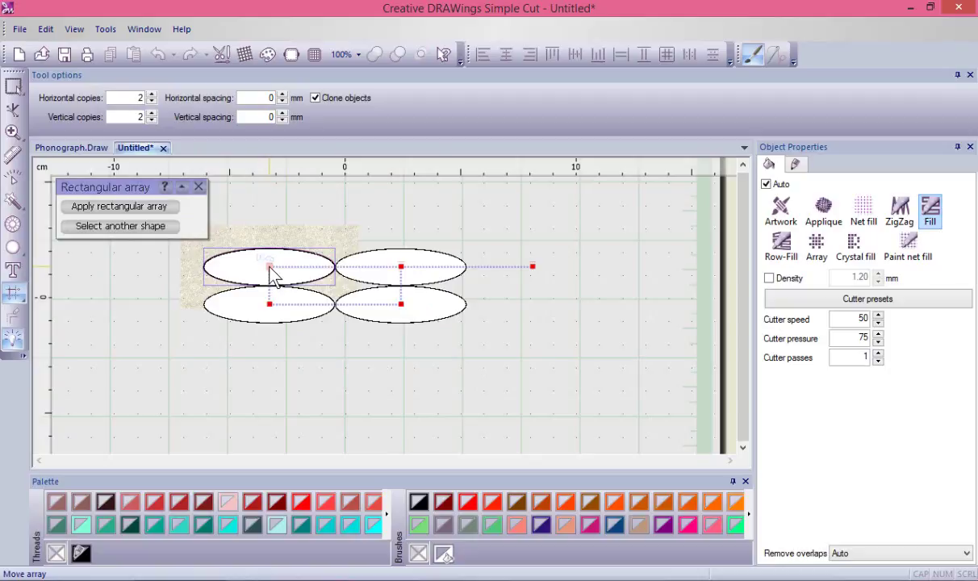
Step: Shift the array copies down-left, spread them further apart and tilt the array diagonally
left_click_drag(272, 275, 245, 299)
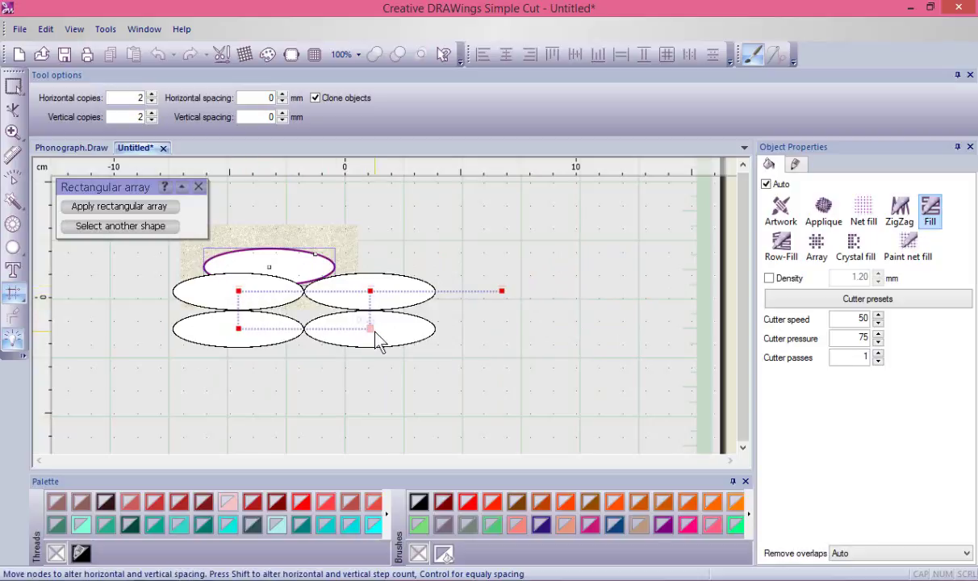
left_click_drag(371, 331, 430, 364)
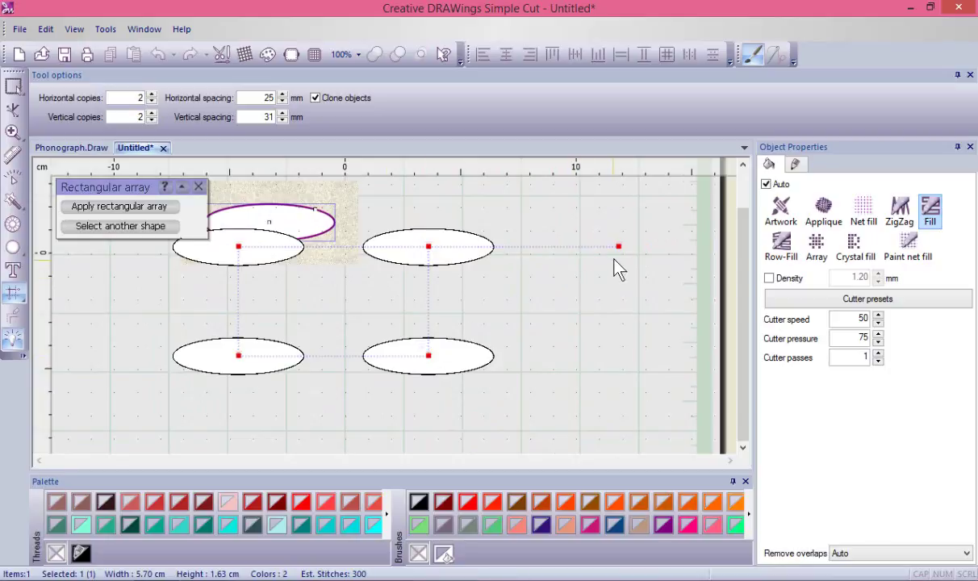
left_click_drag(619, 247, 492, 246)
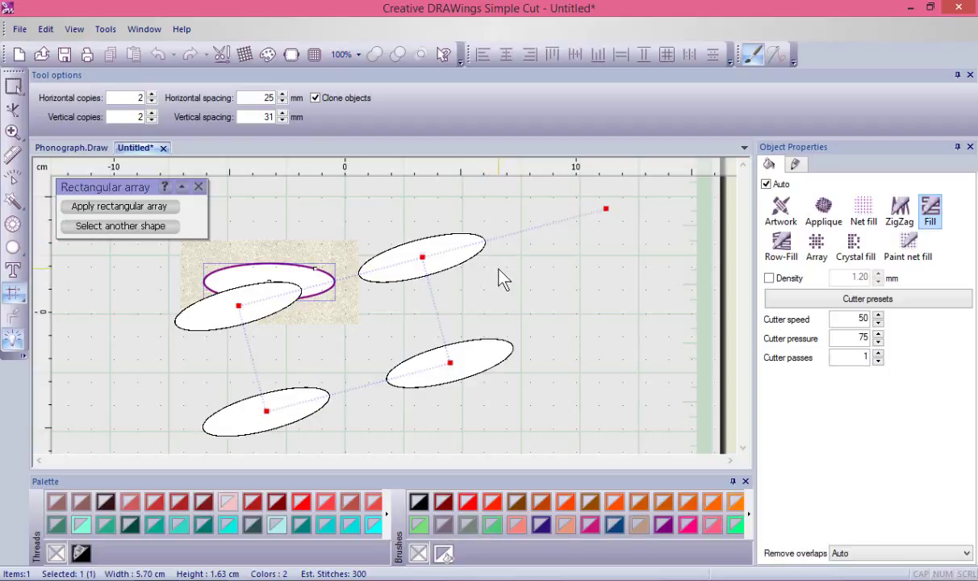
Step: Apply the four-ellipse array, then undo it back to the single ellipse
left_click(107, 207)
scroll(381, 289, "down", 3)
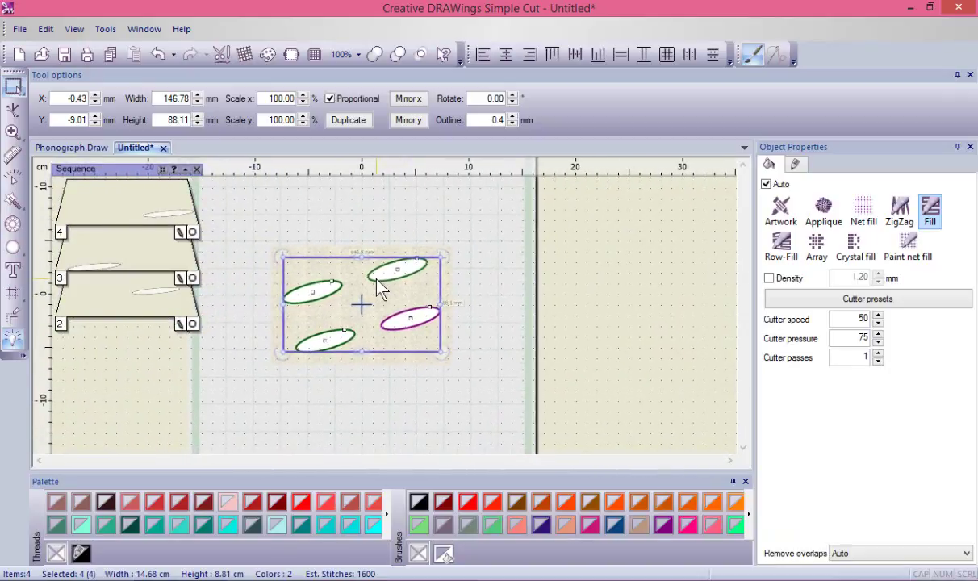
left_click(159, 54)
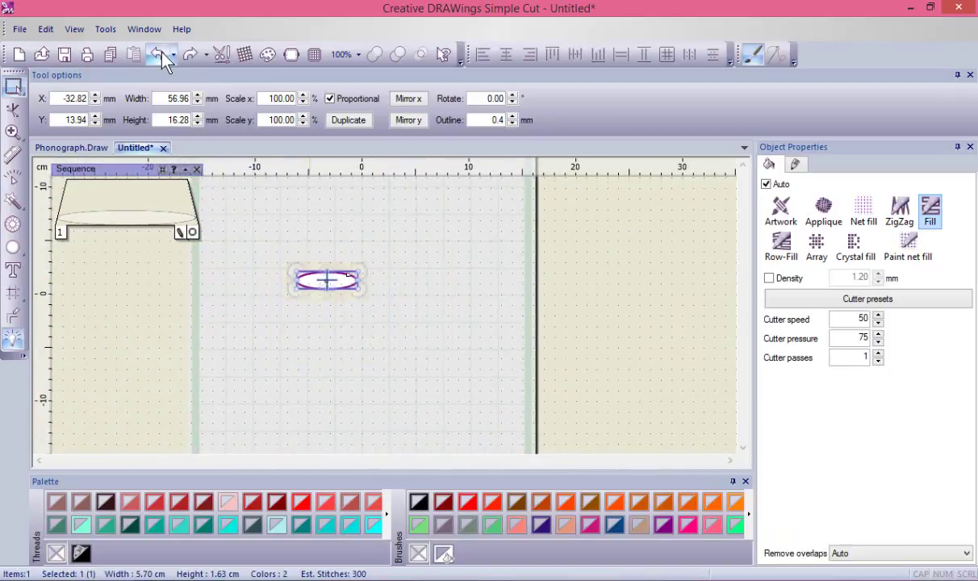
Step: Restart the rectangular array with 3 horizontal and 3 vertical copies at 25 mm and 31 mm spacing
left_click(18, 301)
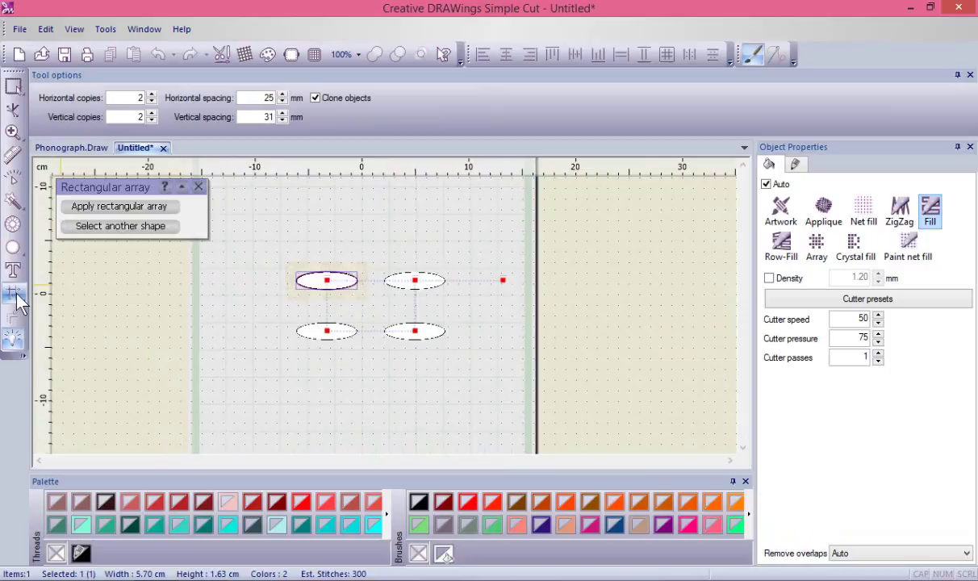
left_click(151, 95)
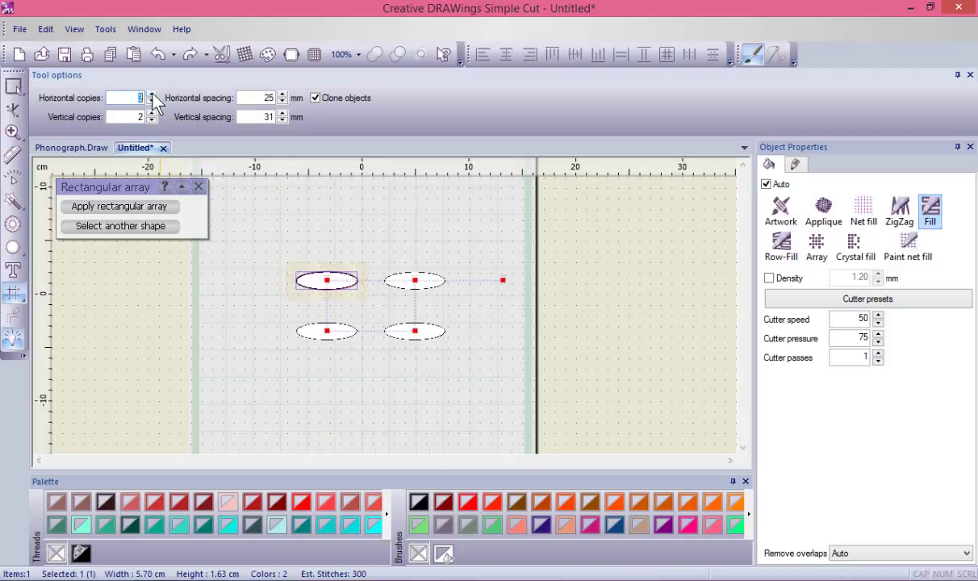
left_click(151, 95)
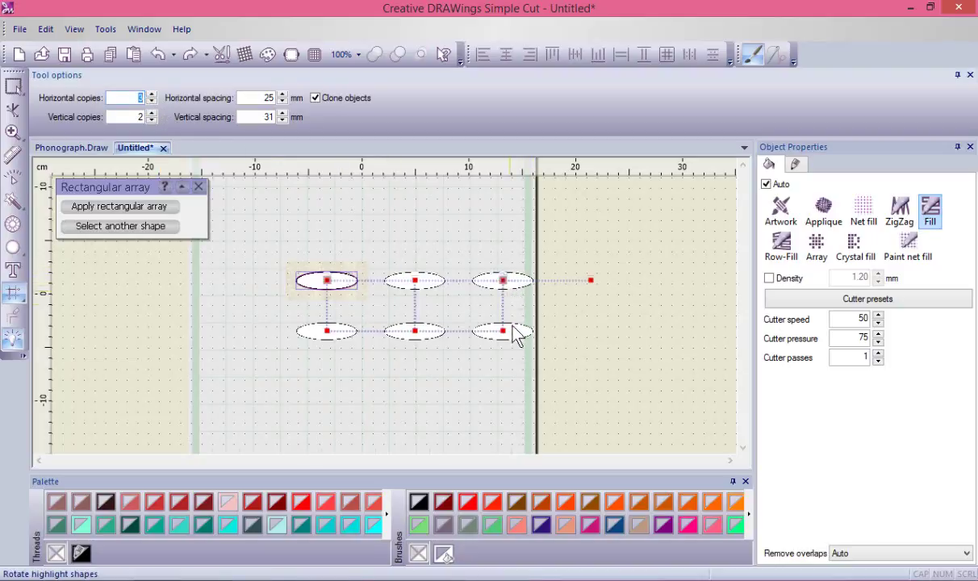
left_click(152, 114)
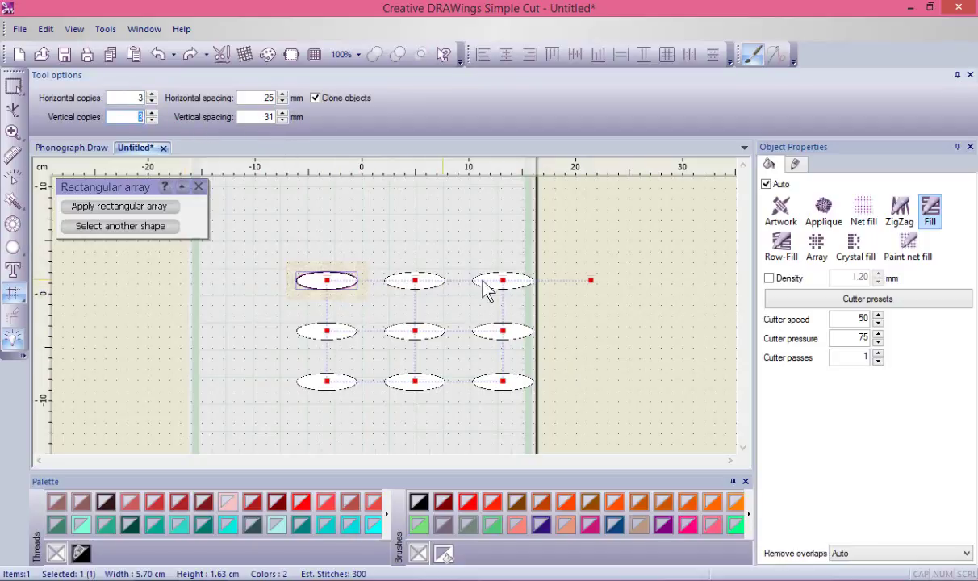
scroll(389, 315, "up", 2)
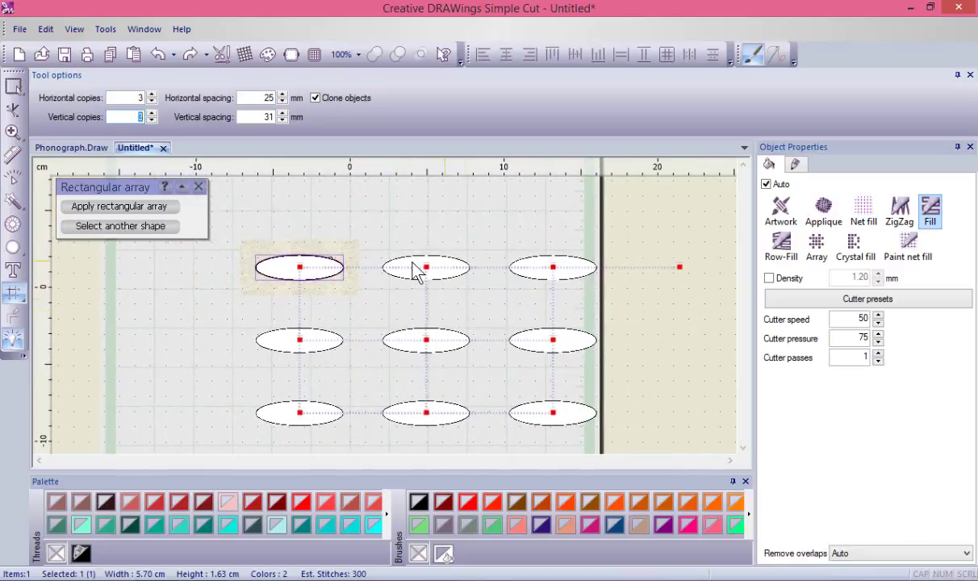
left_click(553, 275)
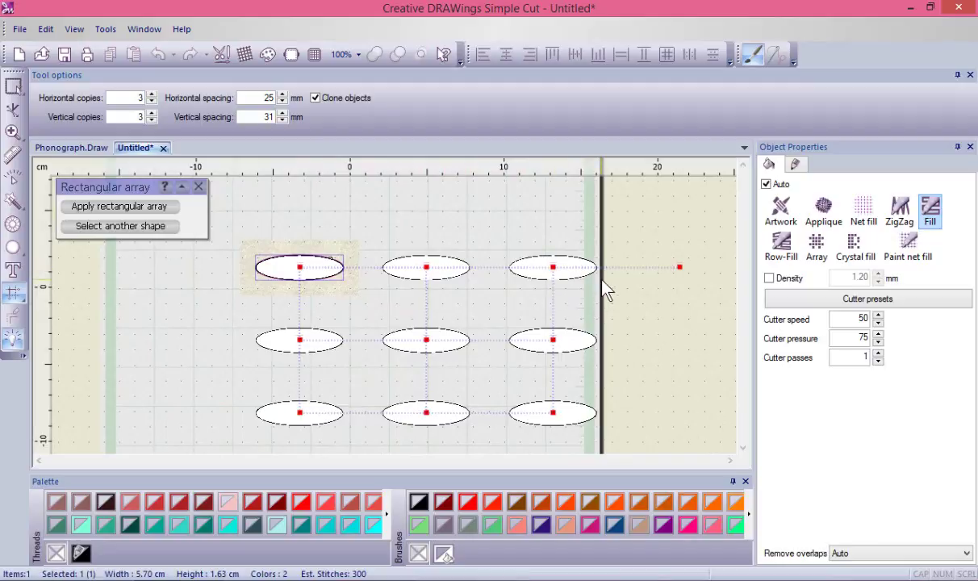
Step: Rotate the corner, middle-column and middle-row ellipses 90° upright, leaving the centre one horizontal
scroll(561, 274, "up", 2)
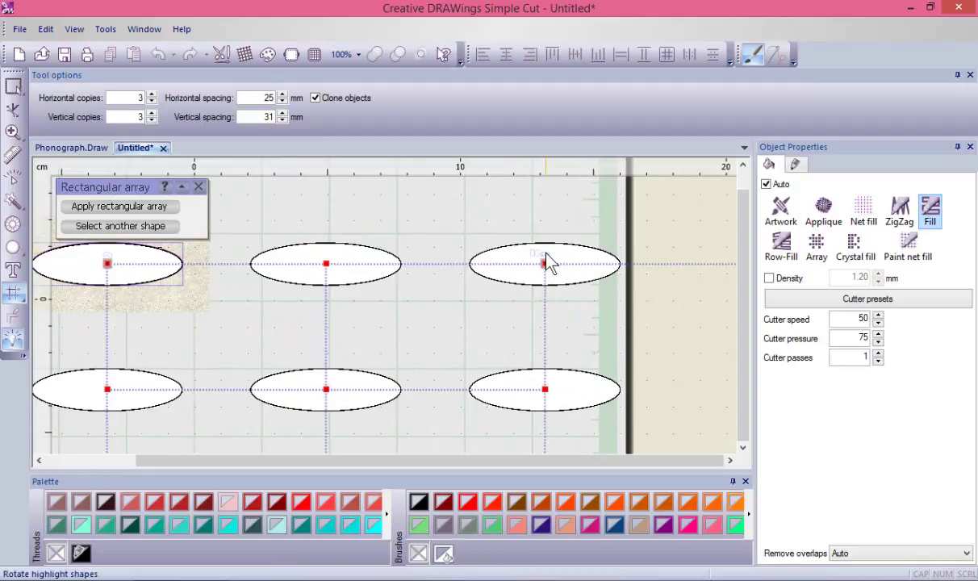
left_click(546, 259)
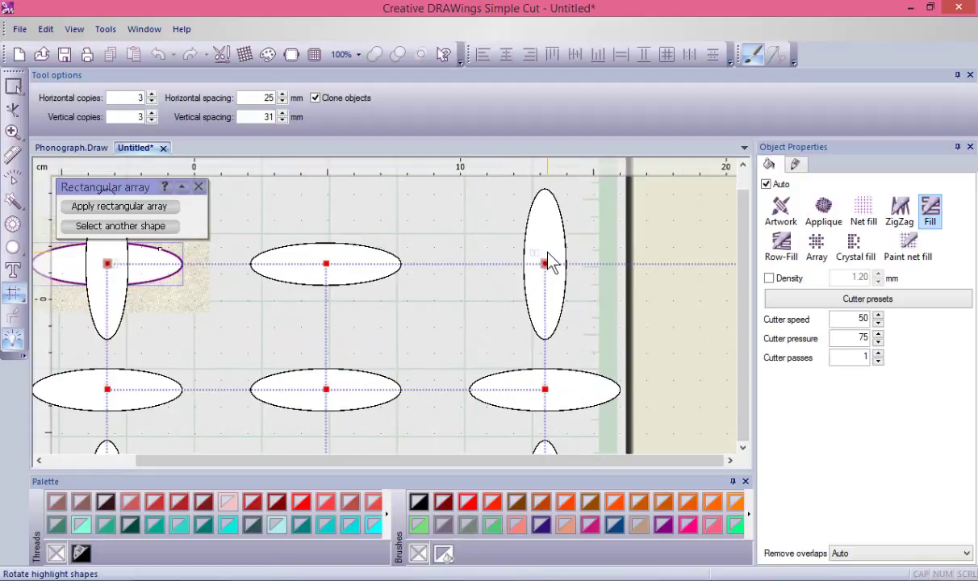
scroll(473, 307, "down", 2)
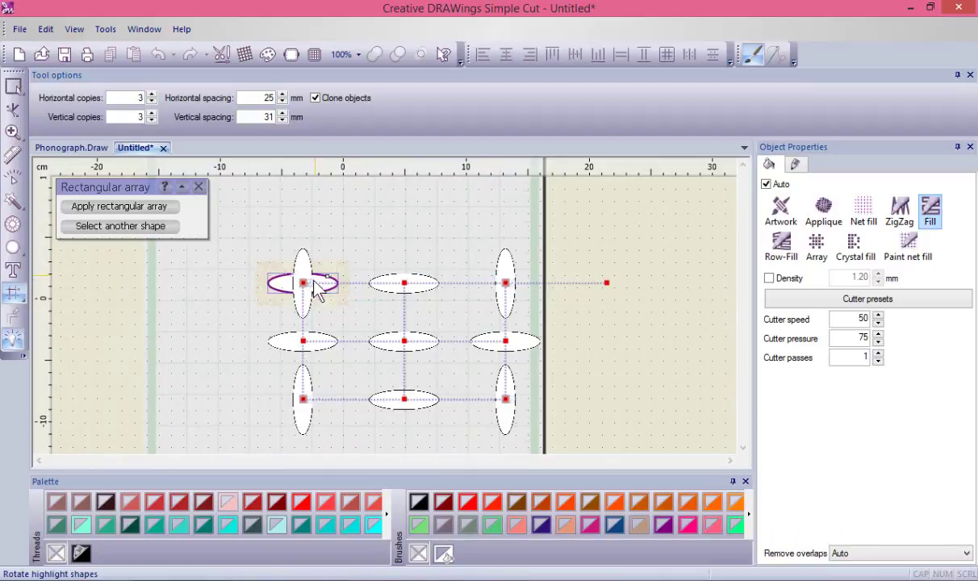
left_click(414, 404)
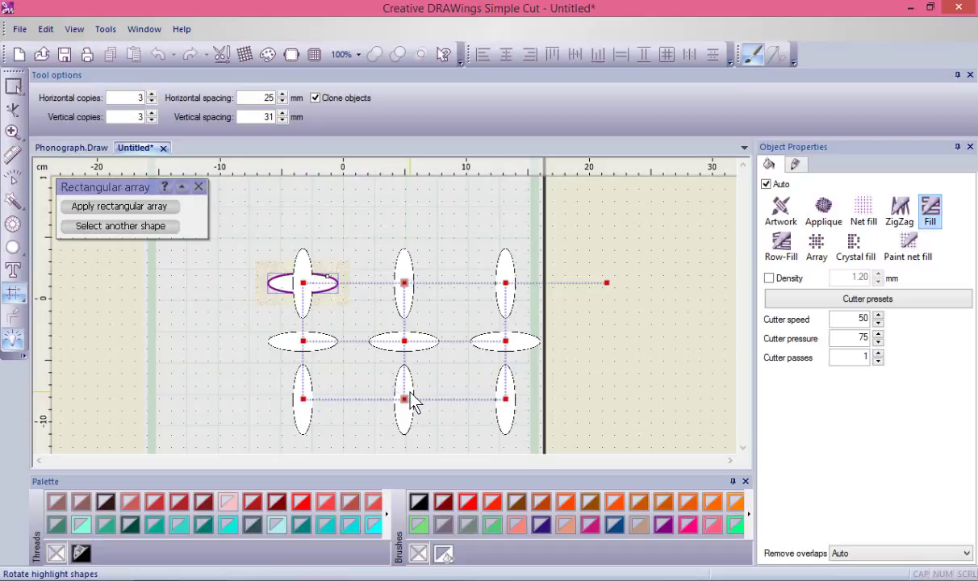
left_click(303, 342)
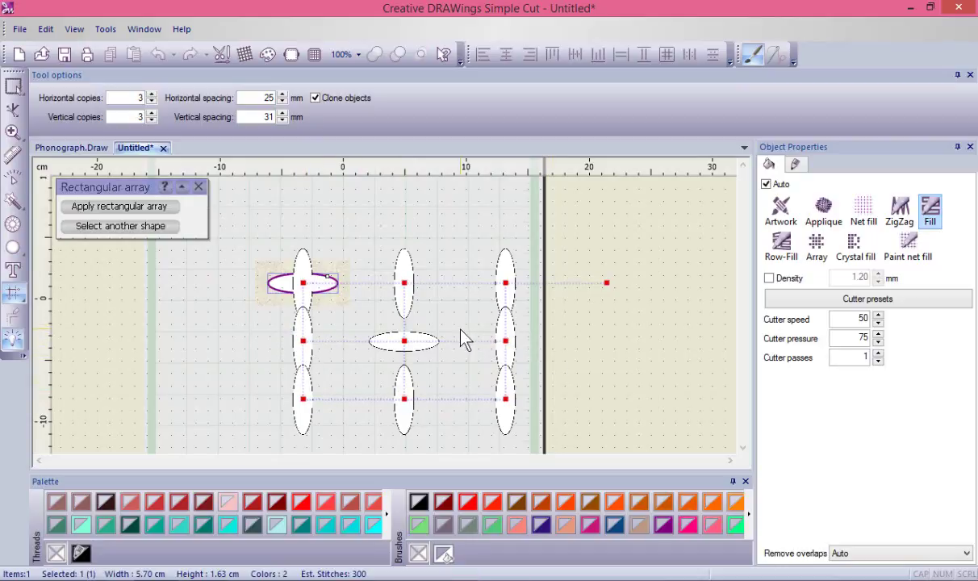
scroll(464, 339, "down", 2)
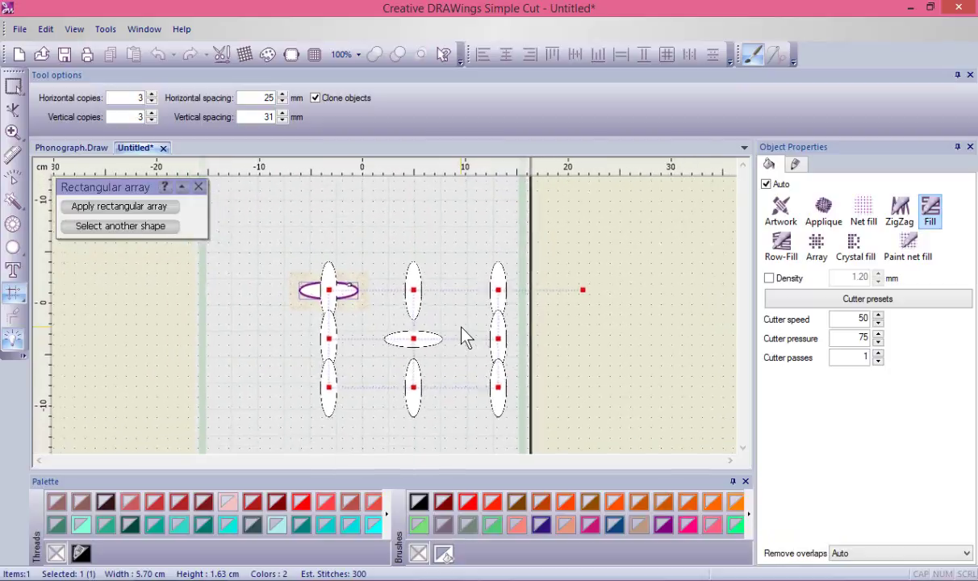
Step: Raise the array to 4 × 4 copies and lay several of the ellipses flat again
left_click(151, 94)
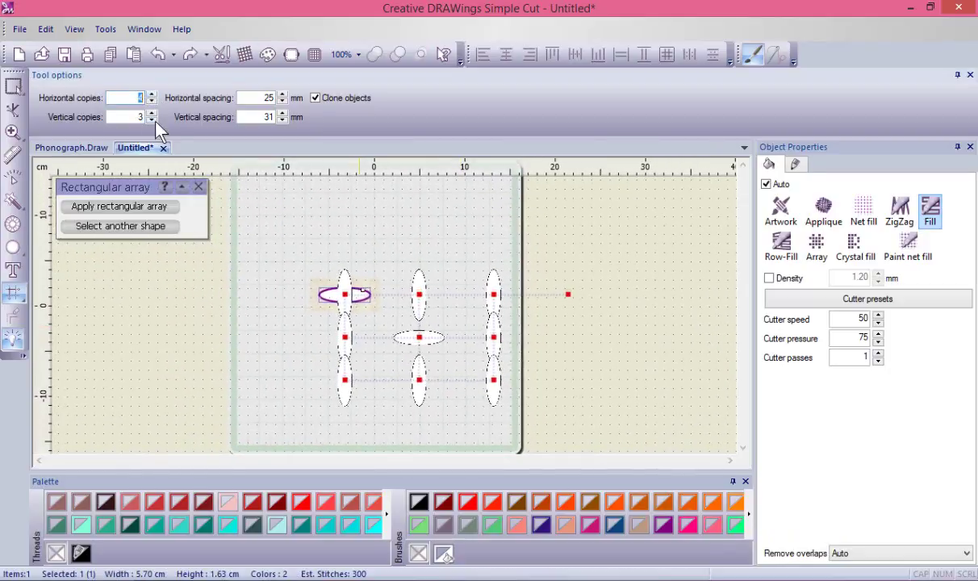
left_click(152, 113)
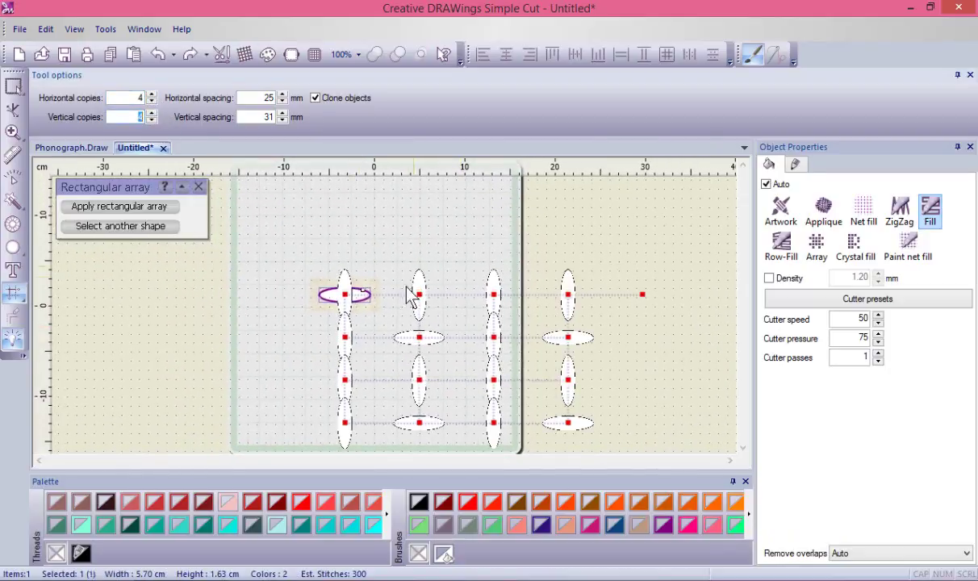
left_click(489, 335)
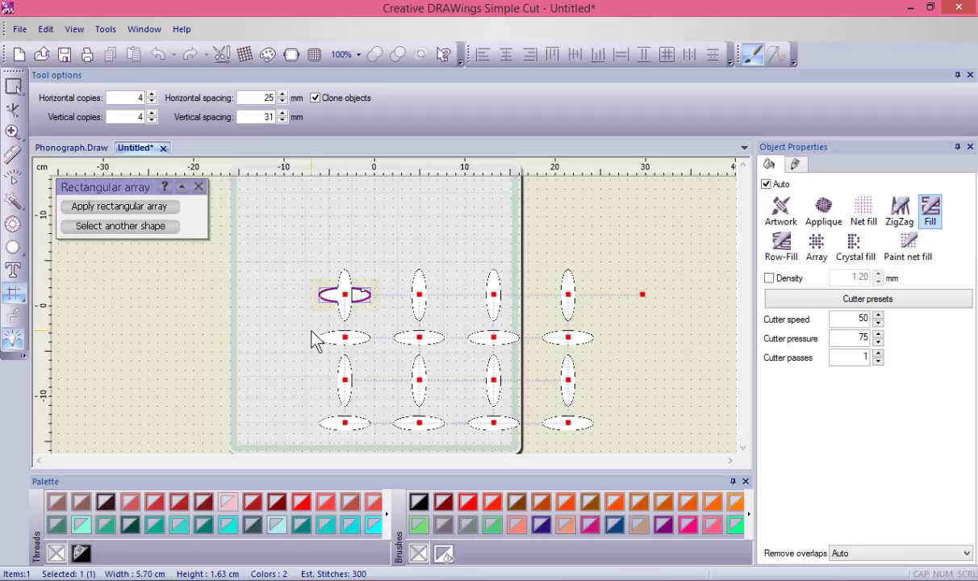
left_click(351, 385)
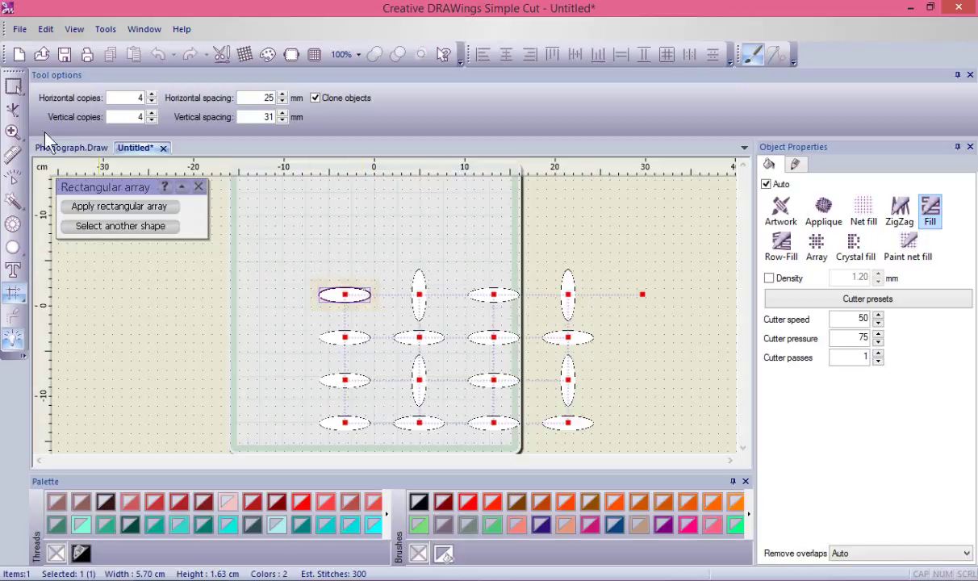
Step: Apply the 16-ellipse array, then delete all sixteen ellipses
left_click(119, 209)
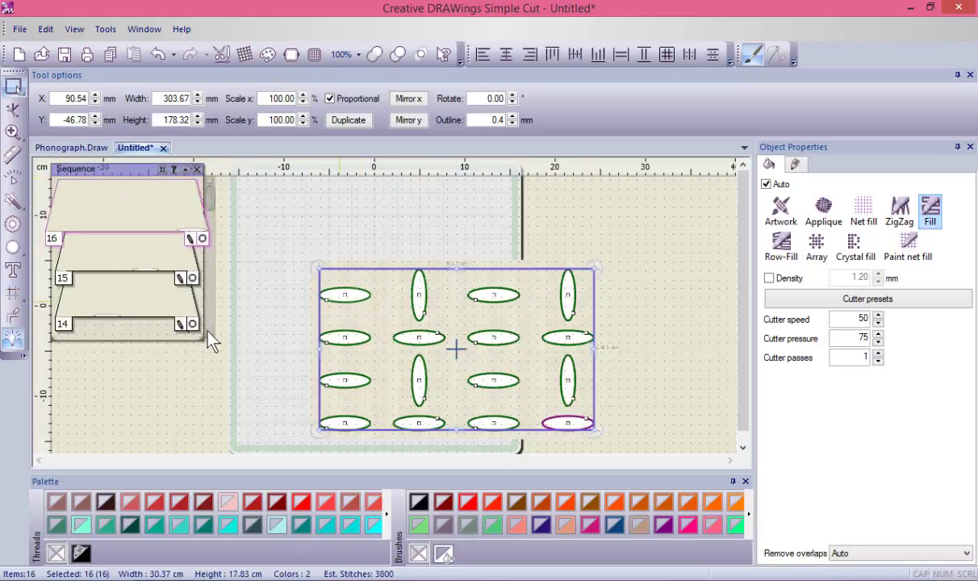
scroll(288, 266, "down", 1)
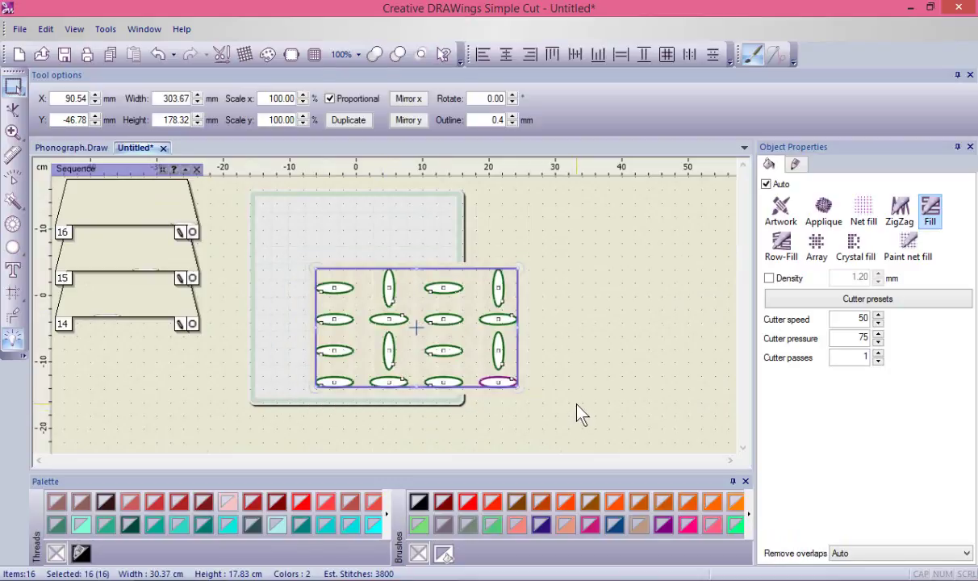
key("Delete")
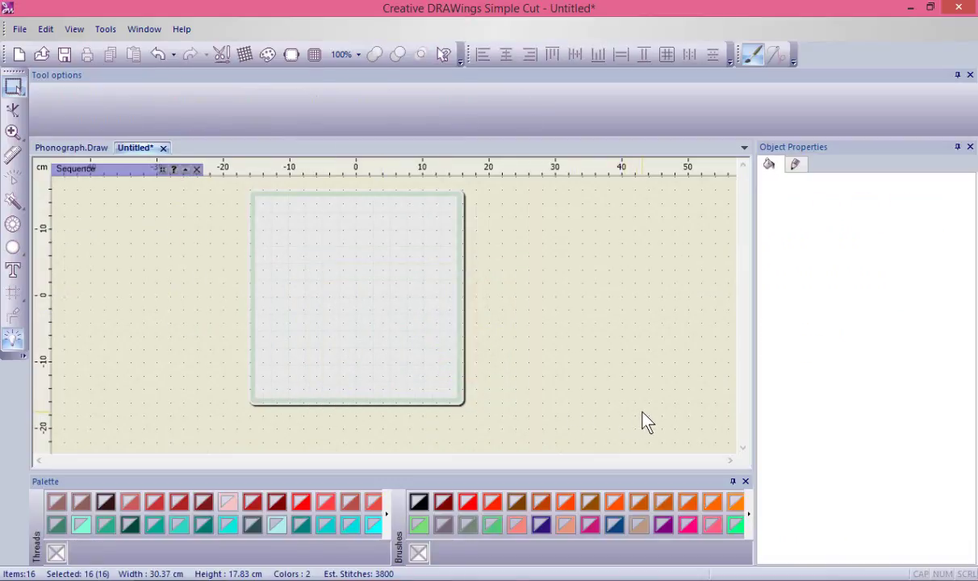
Step: Insert the 'Corners: 05' flourish onto the canvas from Tools > Clipart library > Insert clipart
left_click(106, 31)
mouse_move(138, 322)
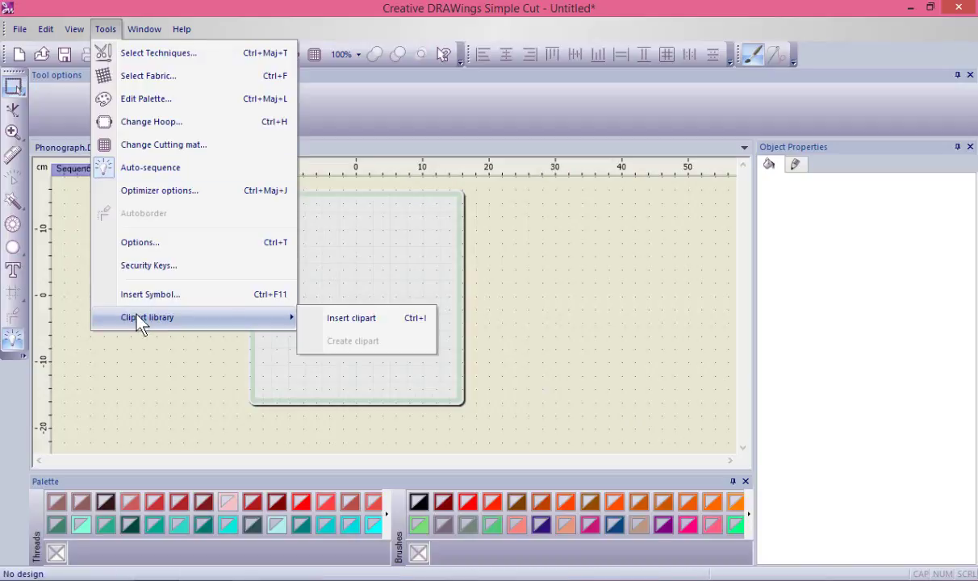
left_click(368, 321)
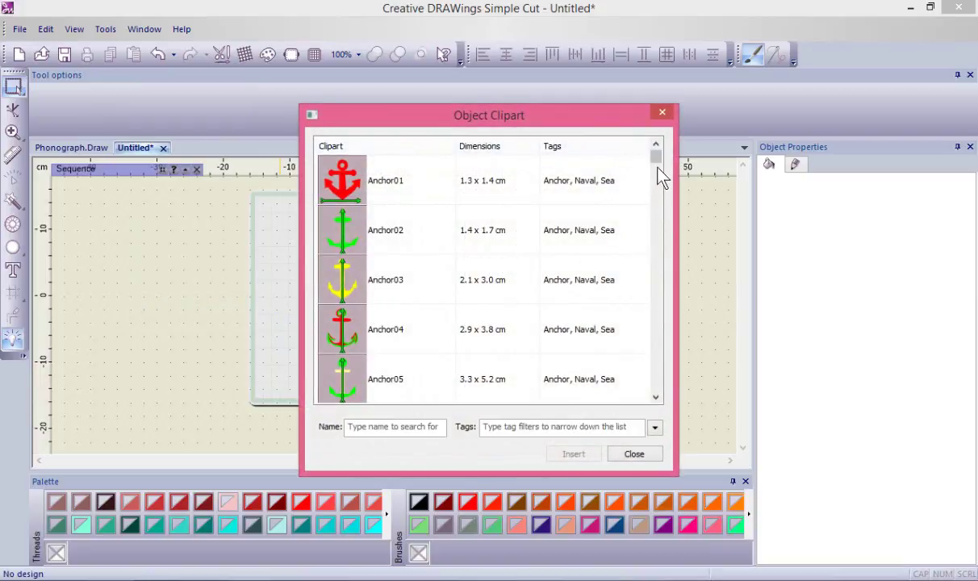
scroll(644, 291, "down", 2)
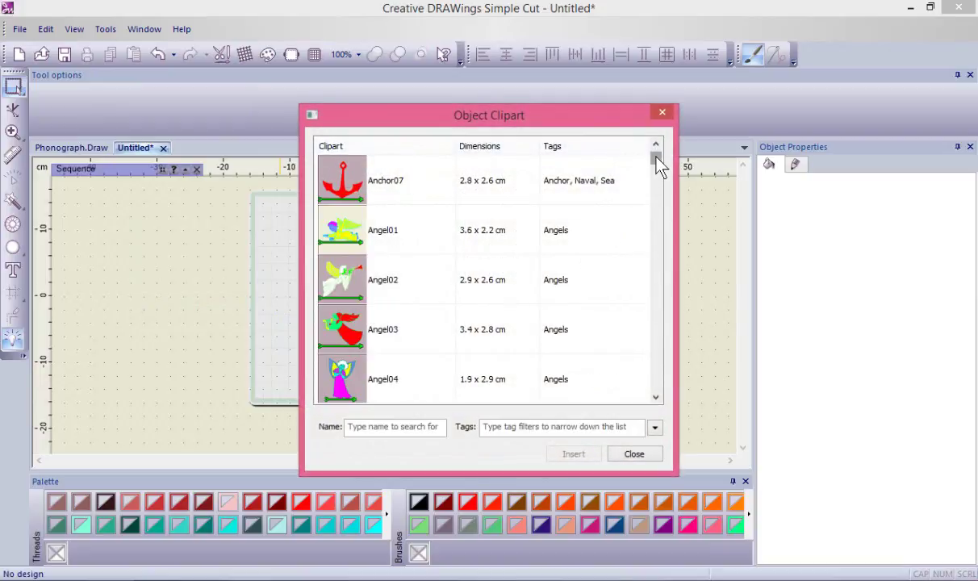
left_click_drag(656, 158, 658, 200)
scroll(601, 245, "down", 7)
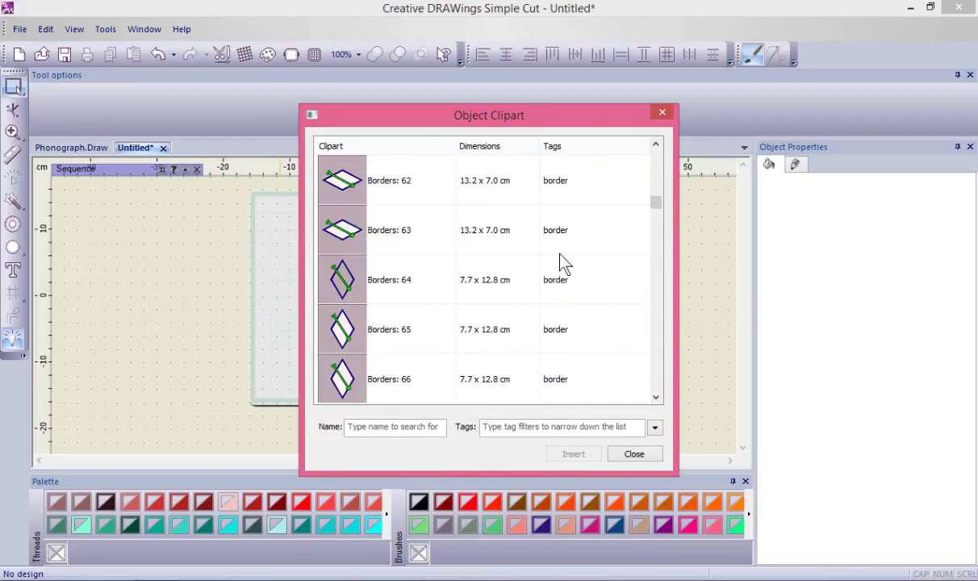
scroll(561, 256, "down", 5)
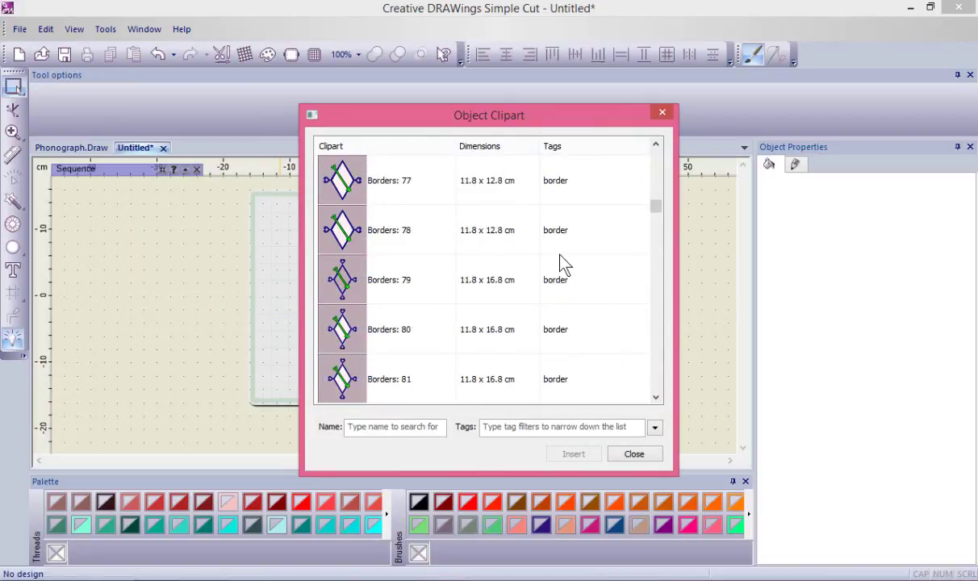
scroll(561, 257, "down", 5)
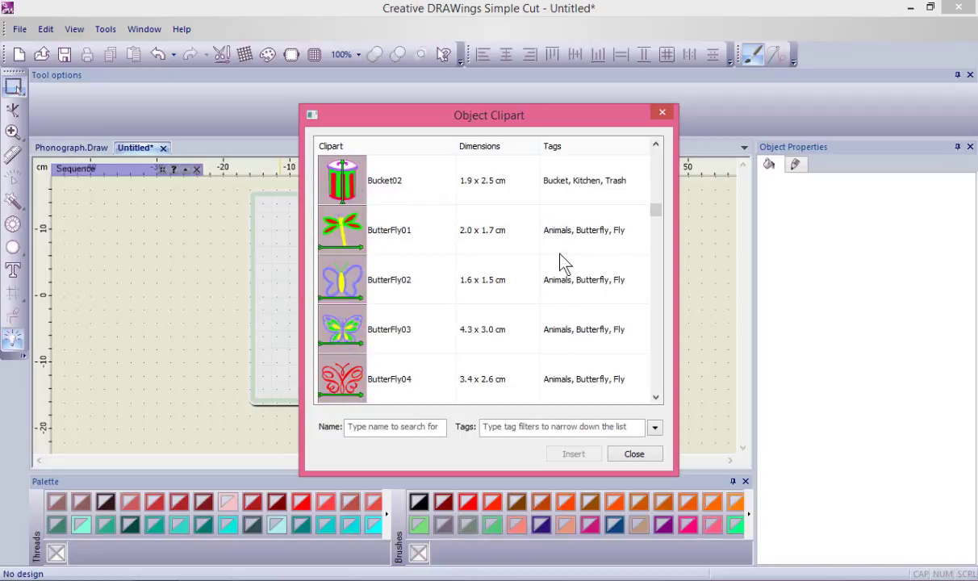
scroll(564, 262, "down", 8)
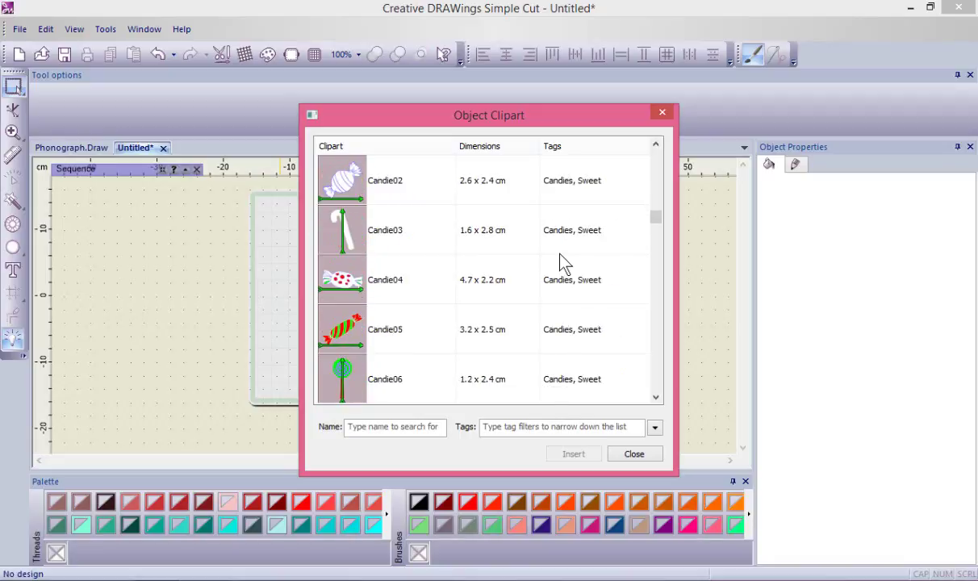
scroll(564, 262, "down", 8)
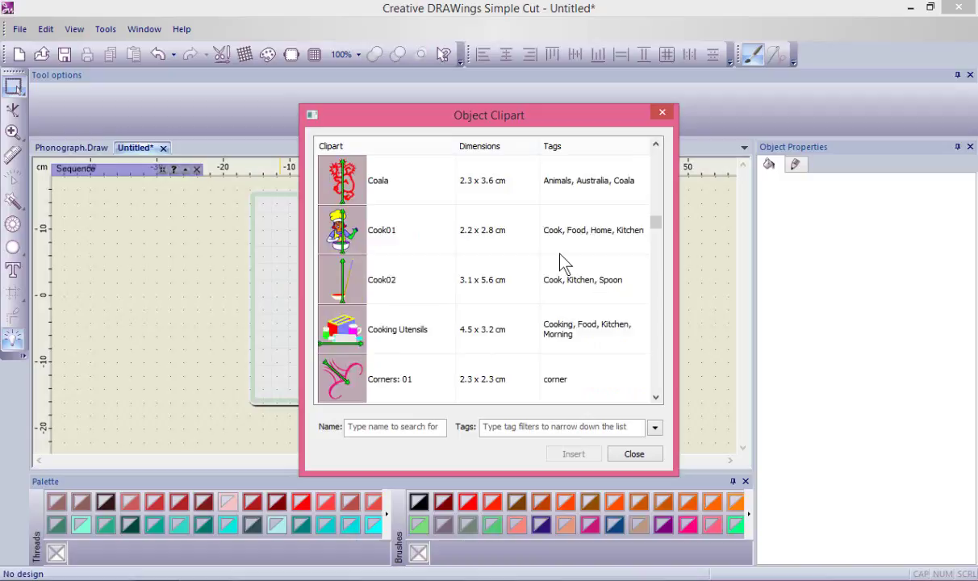
scroll(564, 263, "down", 2)
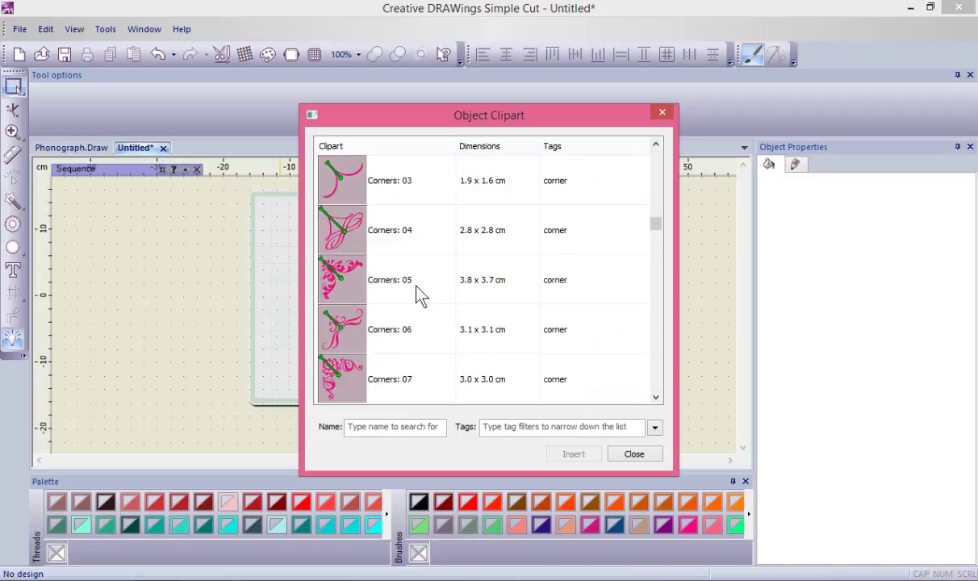
left_click(343, 283)
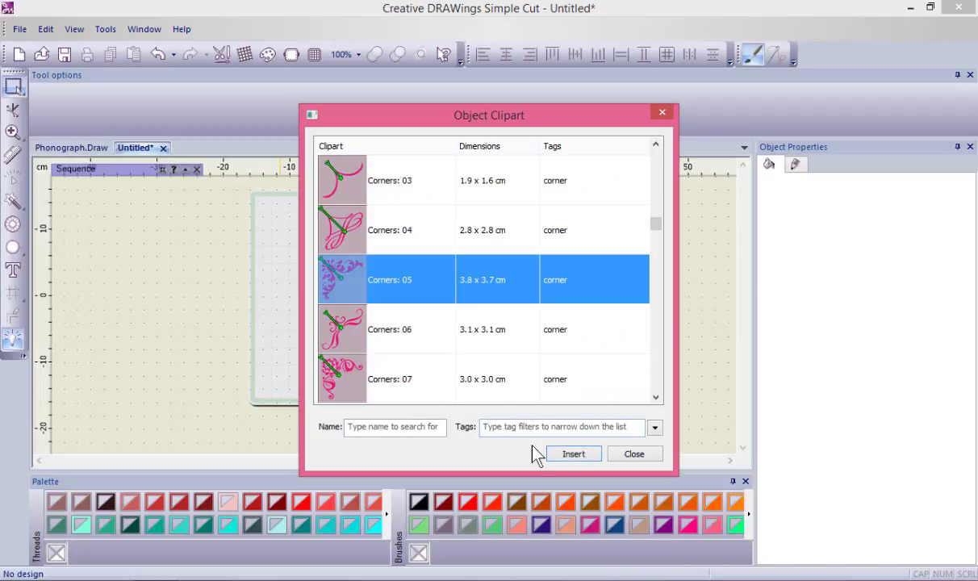
left_click(574, 455)
Step: Place the flourish at the hoop's top-left, give it a Seal brown outline and set it to Applique
left_click_drag(291, 243, 330, 282)
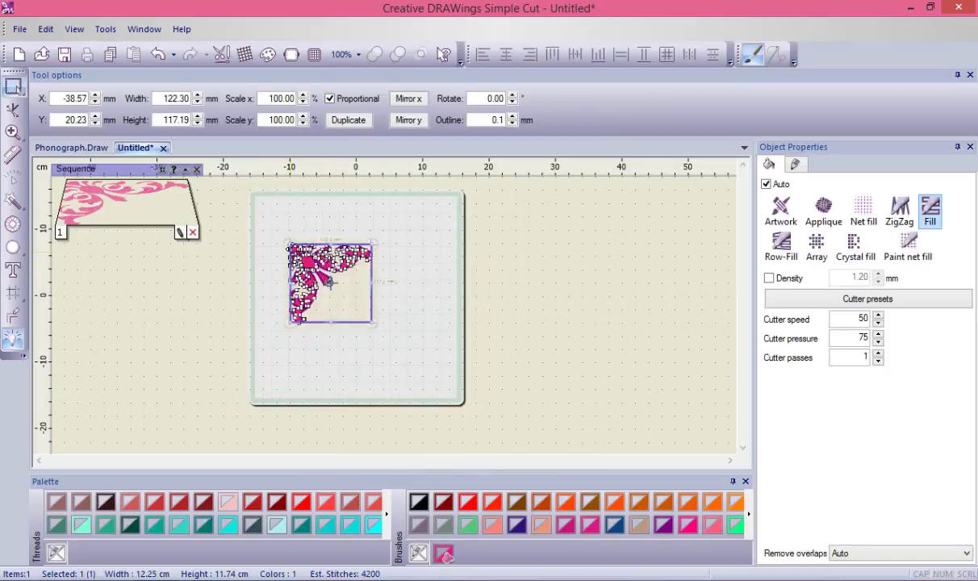
scroll(298, 245, "up", 2)
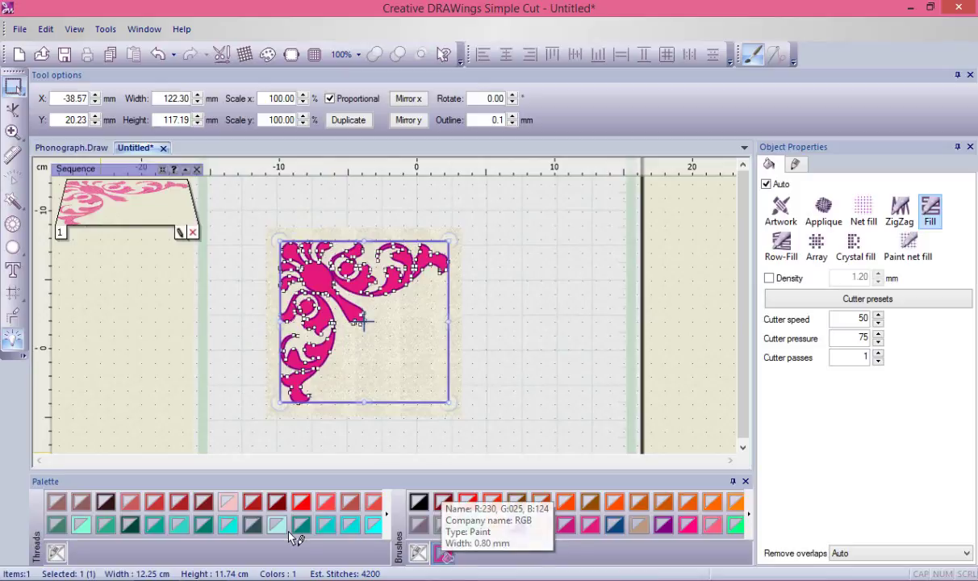
left_click(106, 501)
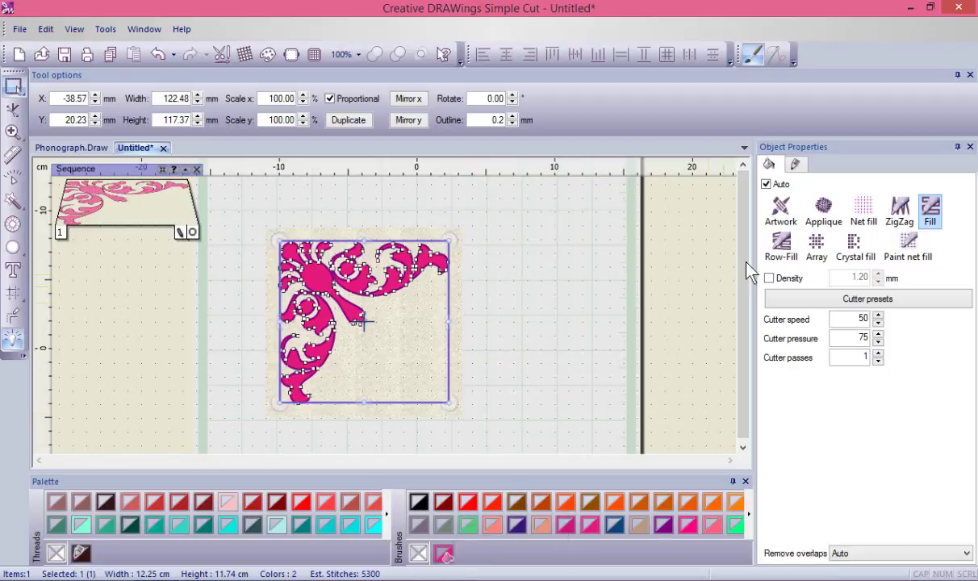
left_click(825, 208)
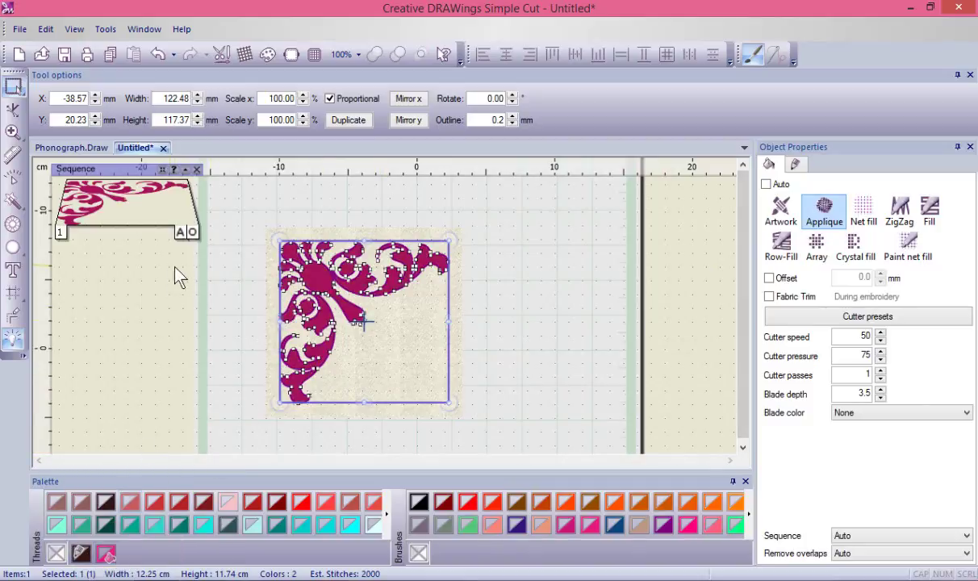
Step: Start a 2 × 2 rectangular array of the flourish with 12 × 30 mm spacing between copies
left_click(20, 299)
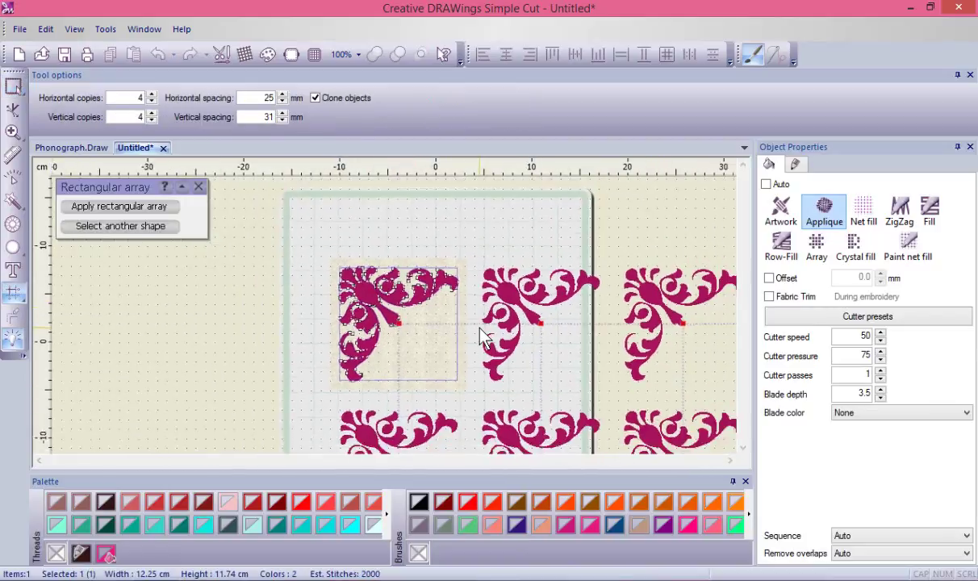
scroll(485, 338, "down", 5)
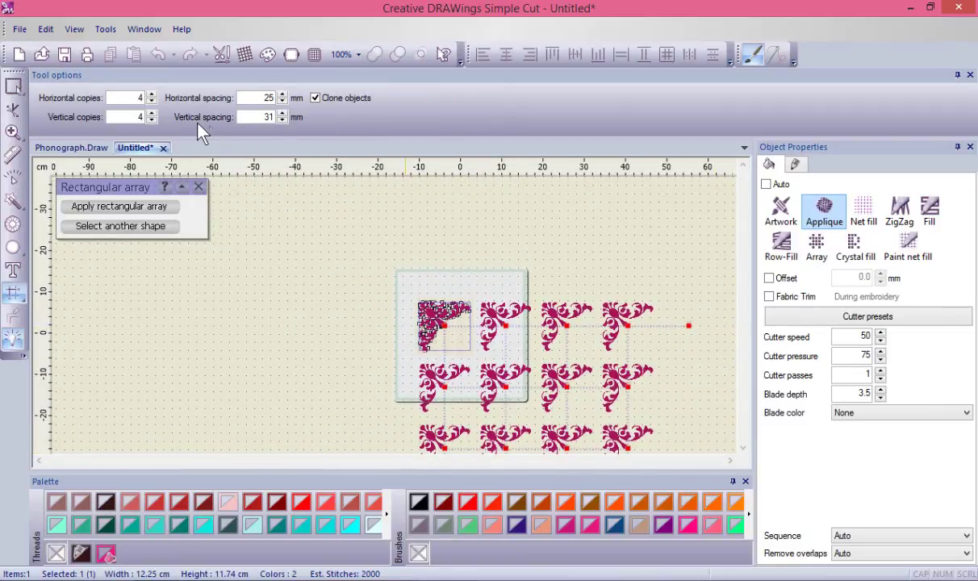
left_click(152, 102)
left_click(152, 102)
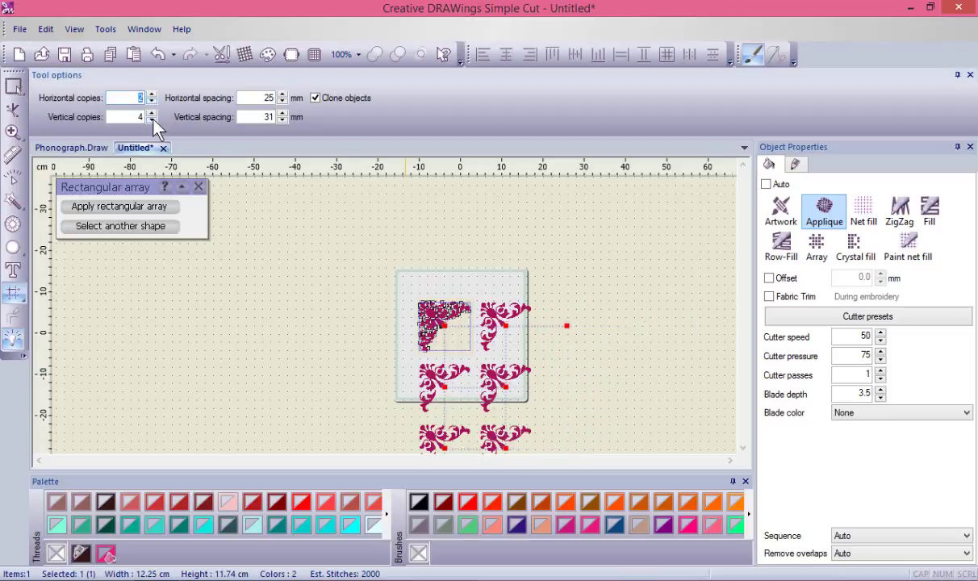
left_click(151, 121)
scroll(452, 334, "up", 2)
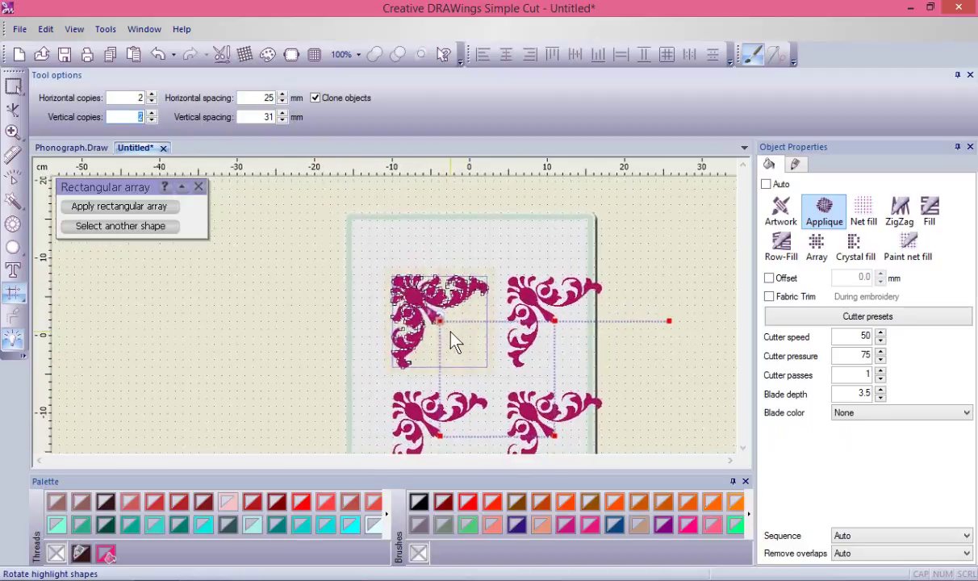
scroll(454, 343, "up", 1)
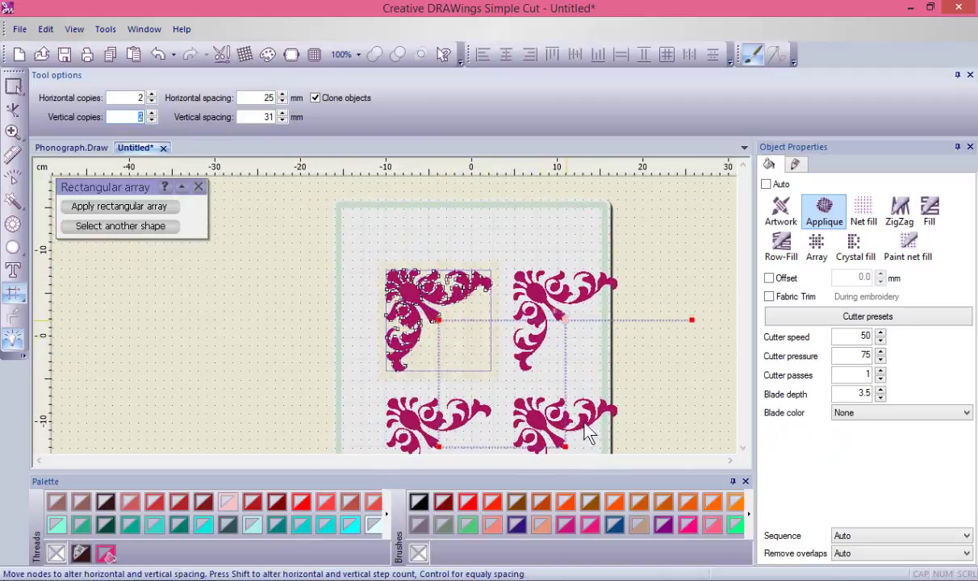
left_click_drag(565, 449, 556, 364)
left_click(743, 166)
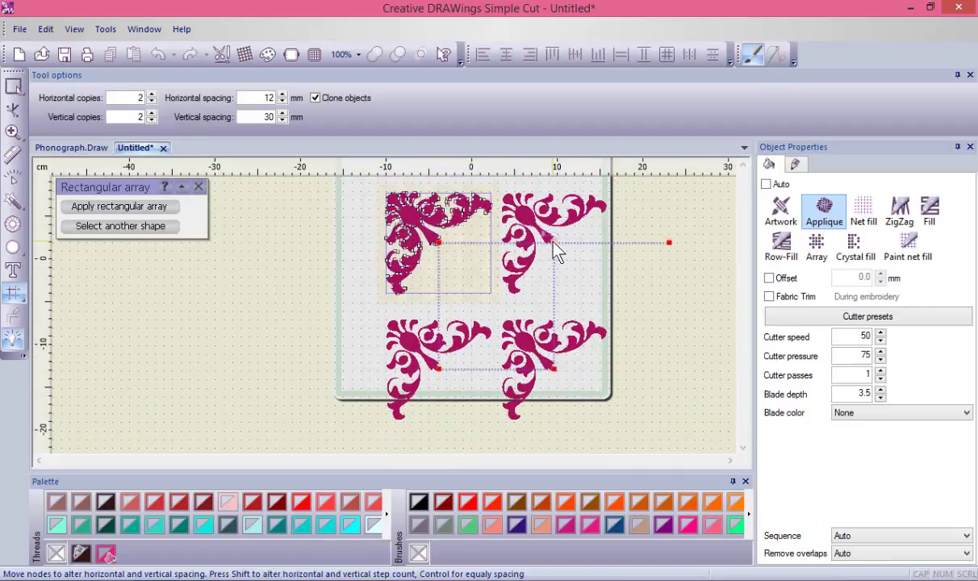
Step: Rotate the top-right, bottom-right and bottom-left copies so each faces its own corner
left_click(563, 246)
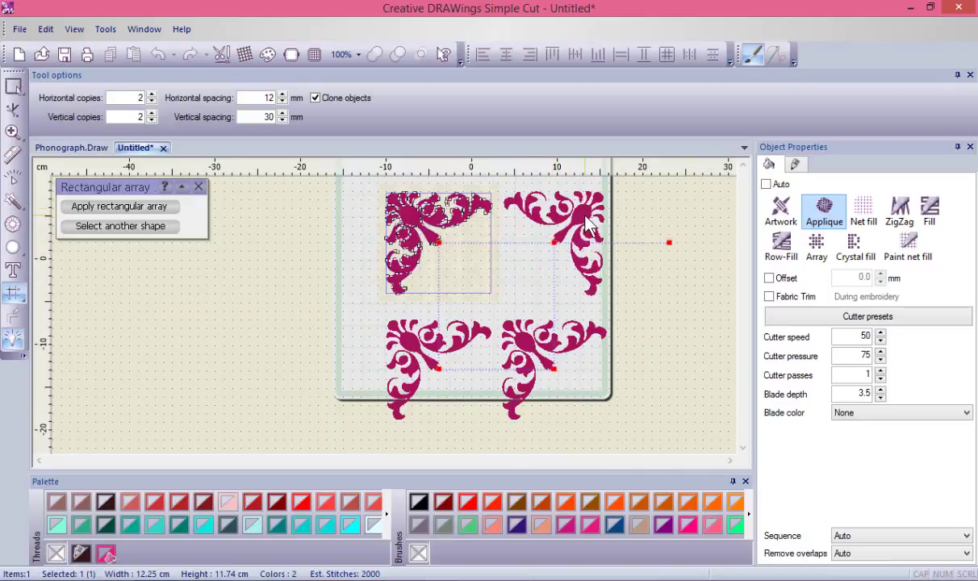
left_click(557, 367)
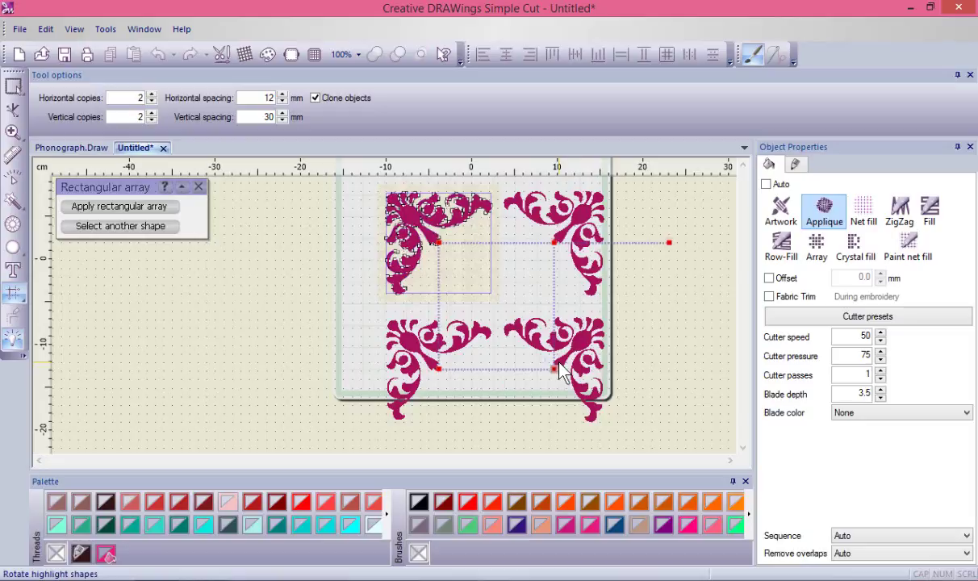
left_click(557, 367)
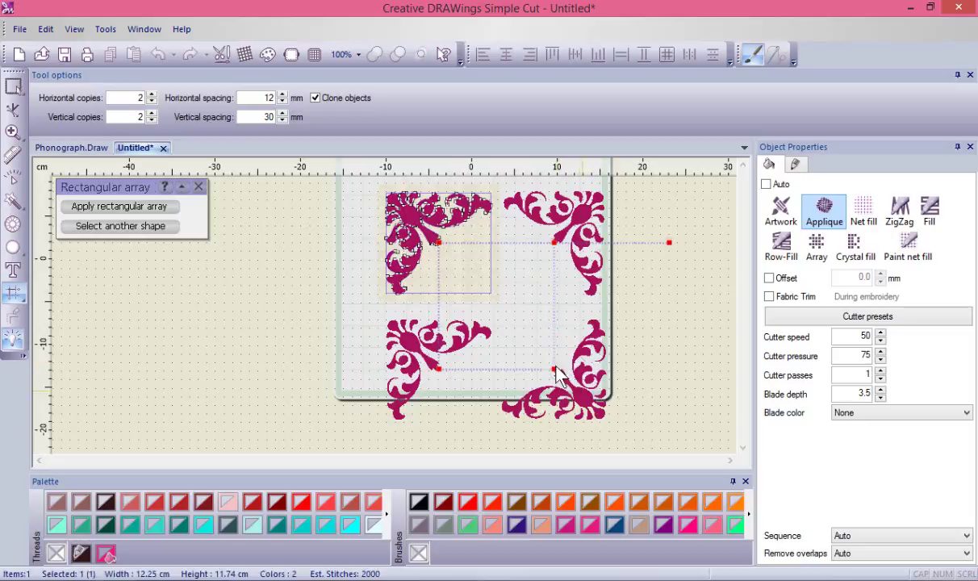
left_click(433, 362)
left_click(433, 366)
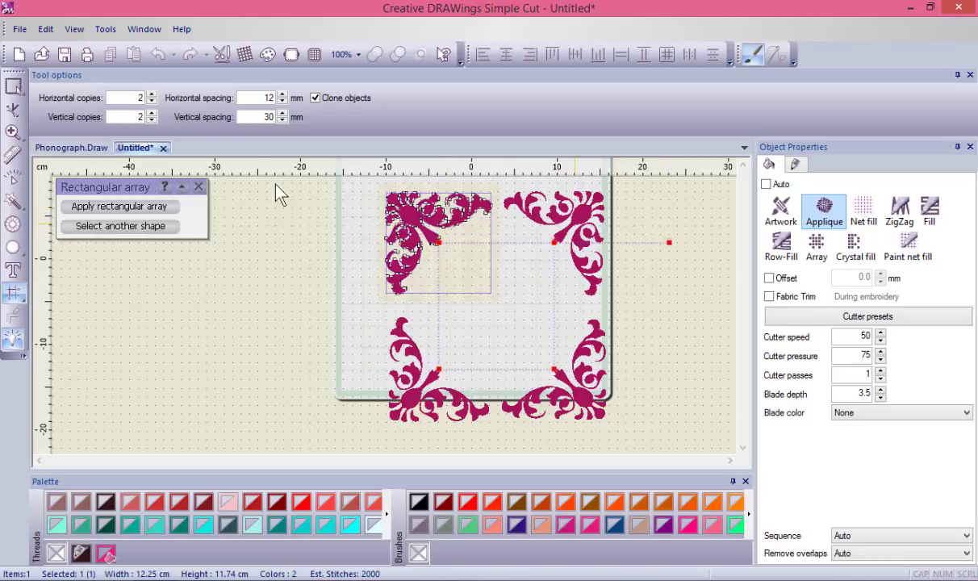
Step: Apply the flourish array as four separate corner objects spanning 25.71 × 27.00 cm, then deselect them
left_click(127, 207)
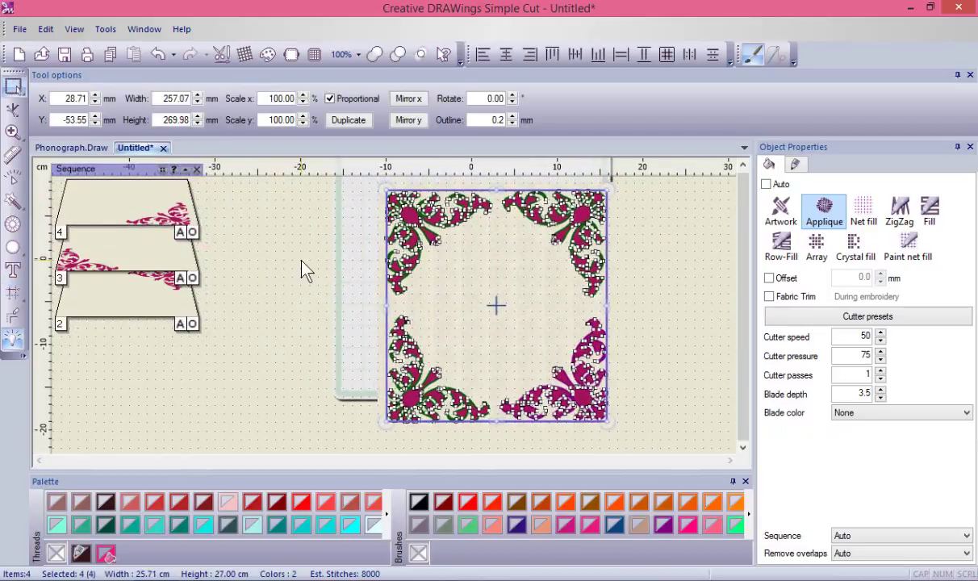
left_click(306, 269)
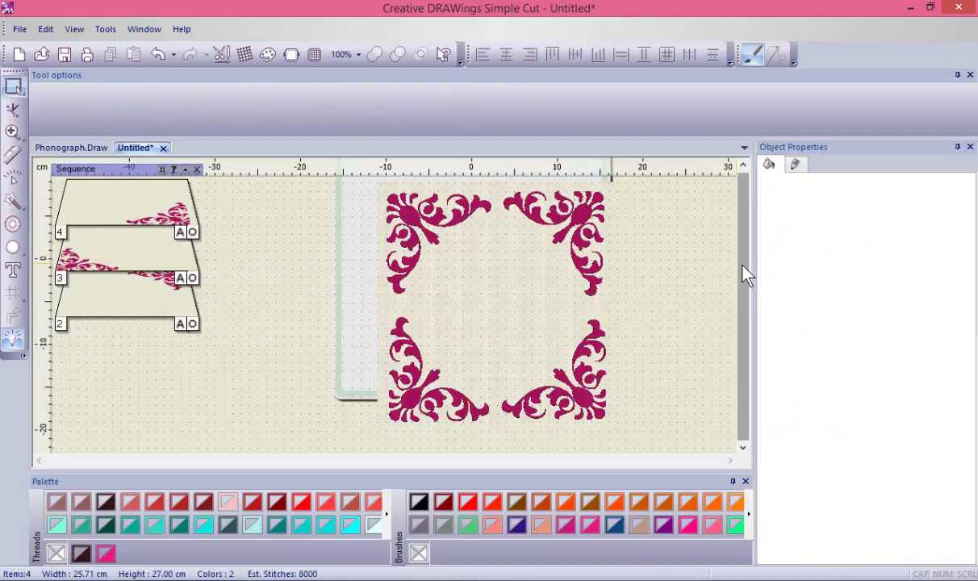
left_click_drag(743, 265, 743, 252)
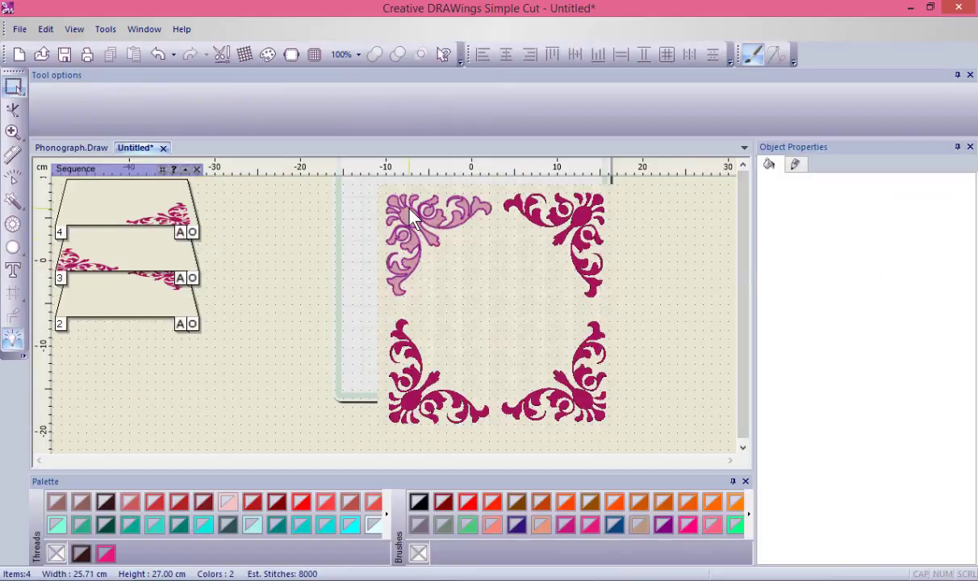